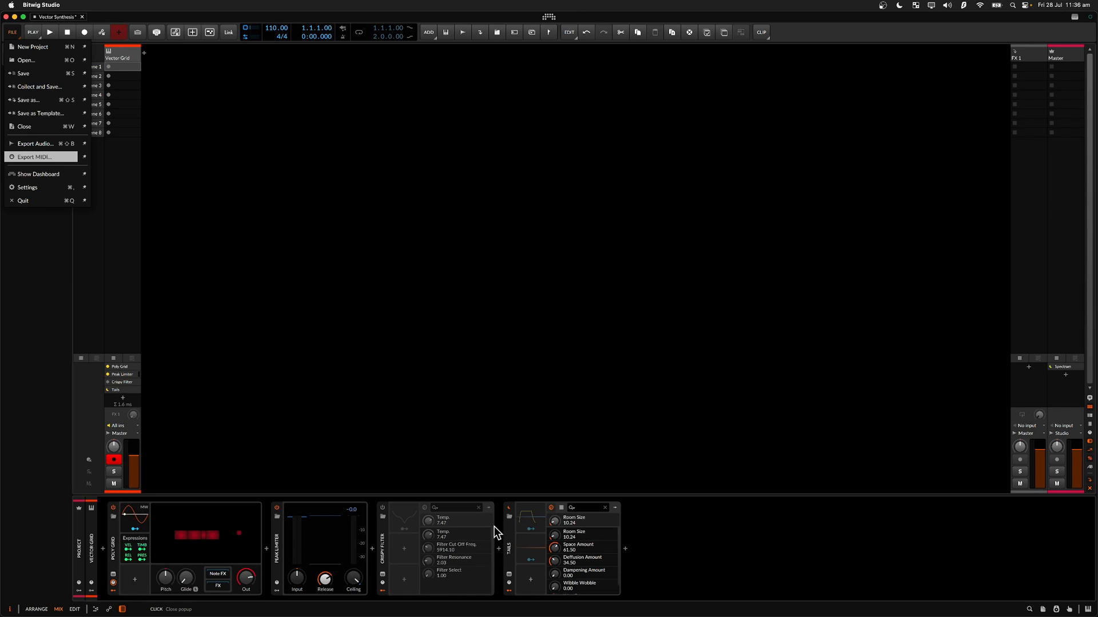
Delete the Tails, Crispy Filter and Peak Limiter devices from the Vector Grid track, leaving only Poly Grid.
click(510, 529)
key(Delete)
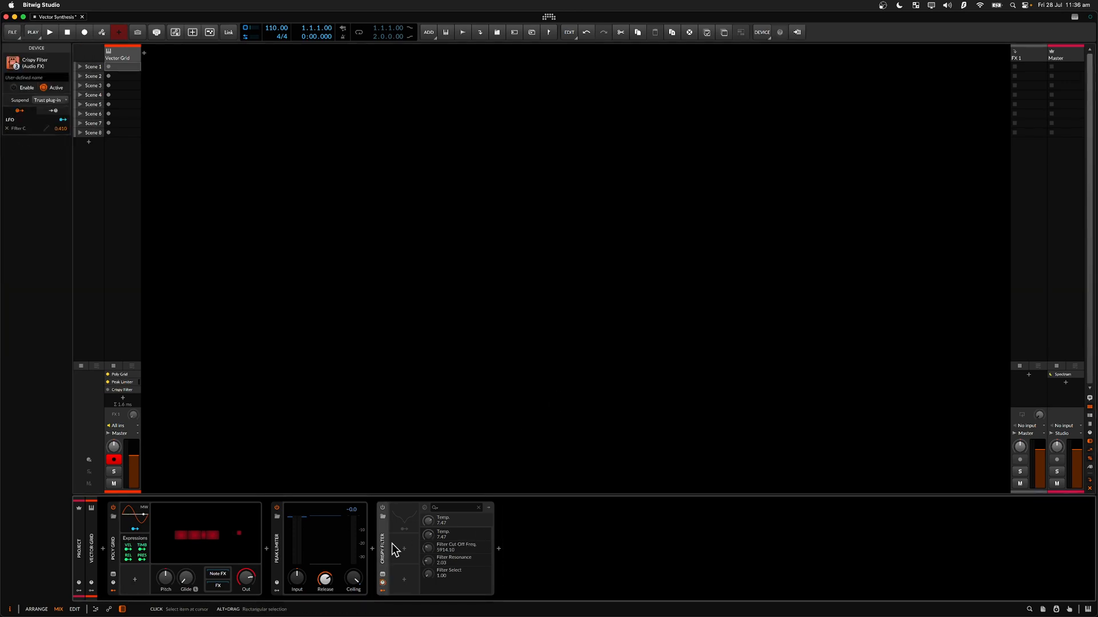
key(Delete)
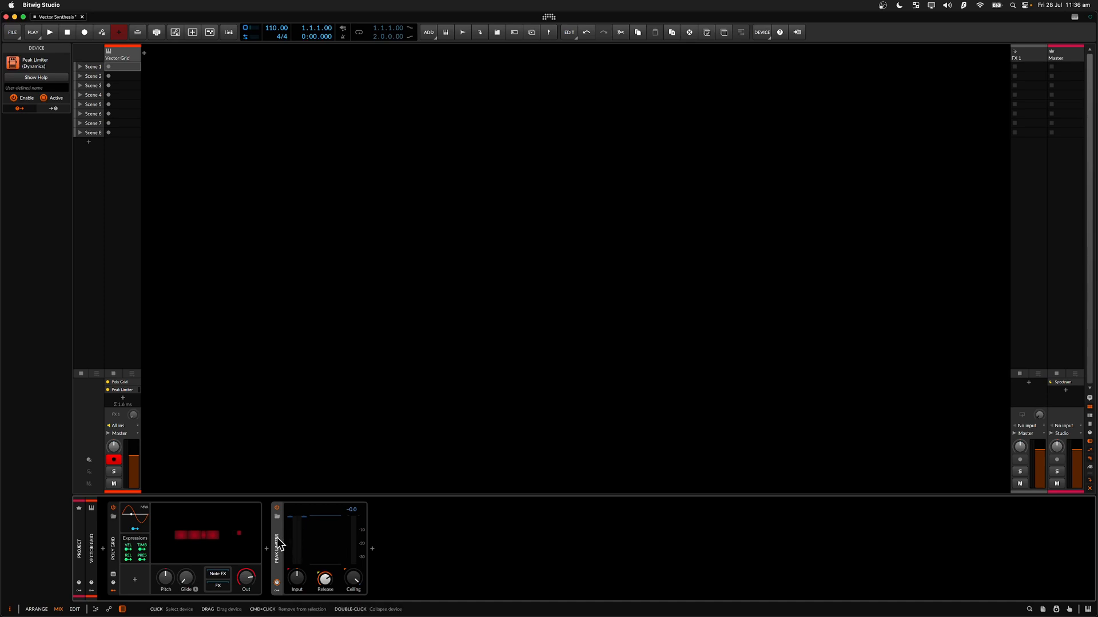
key(Delete)
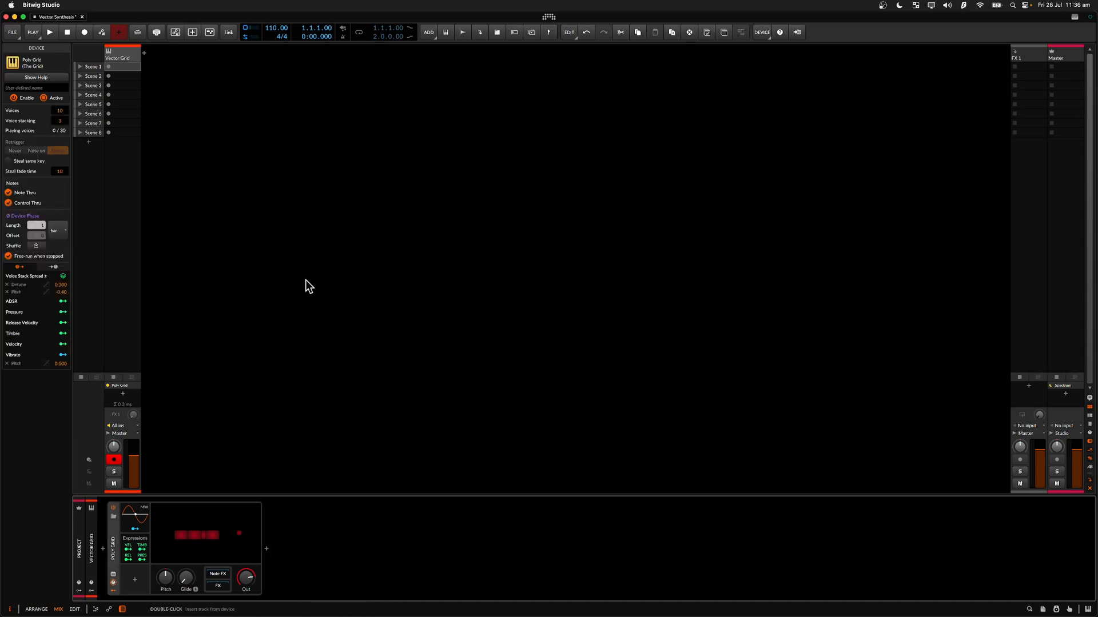
Open the Poly Grid patch to examine its modules and close the grid editor.
double_click(207, 541)
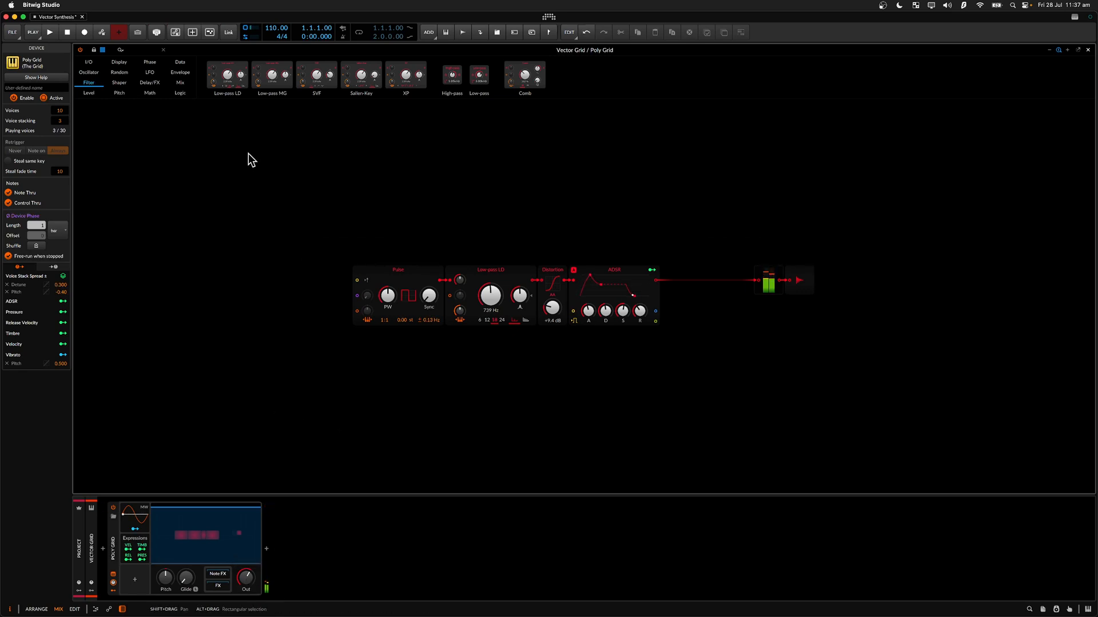
click(1088, 50)
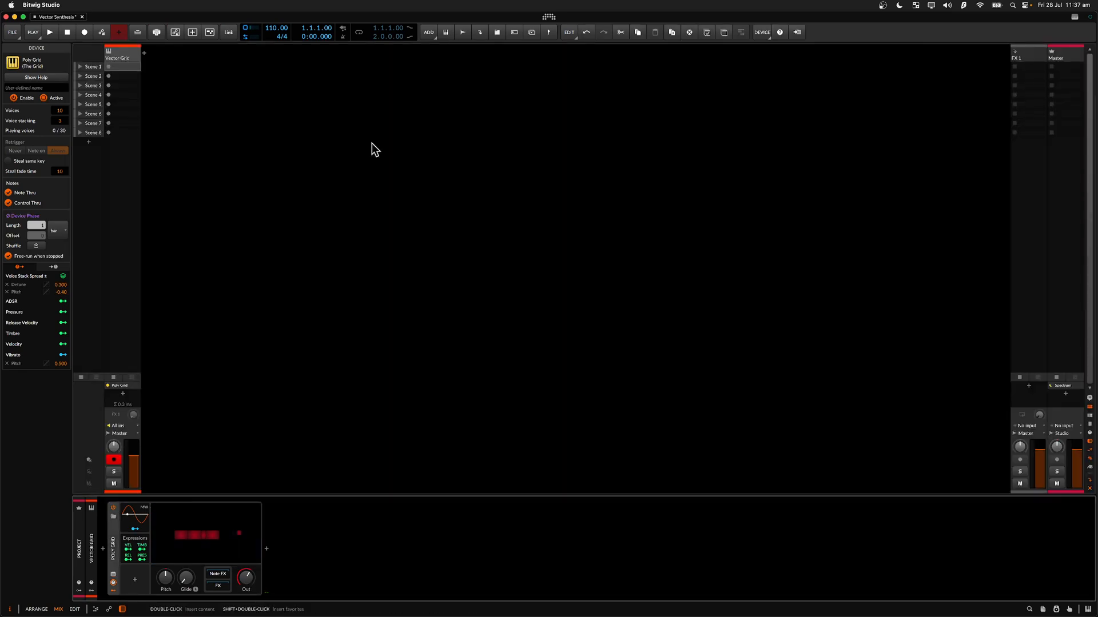
Add an audio track named My Synth Recording and widen its mixer column.
right_click(204, 112)
click(265, 129)
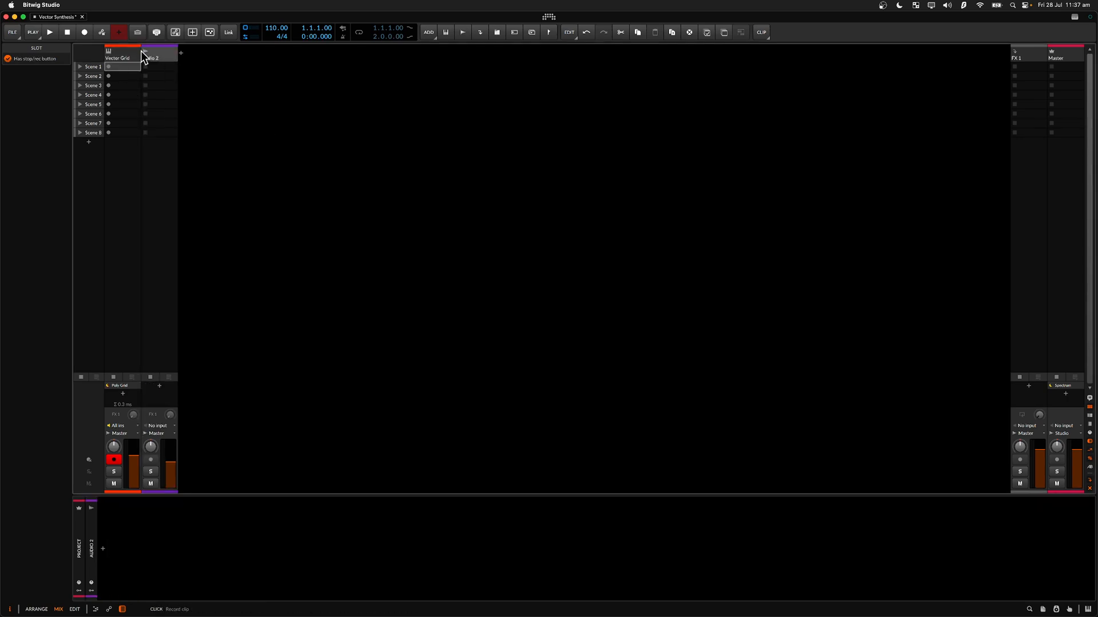
click(158, 56)
double_click(157, 56)
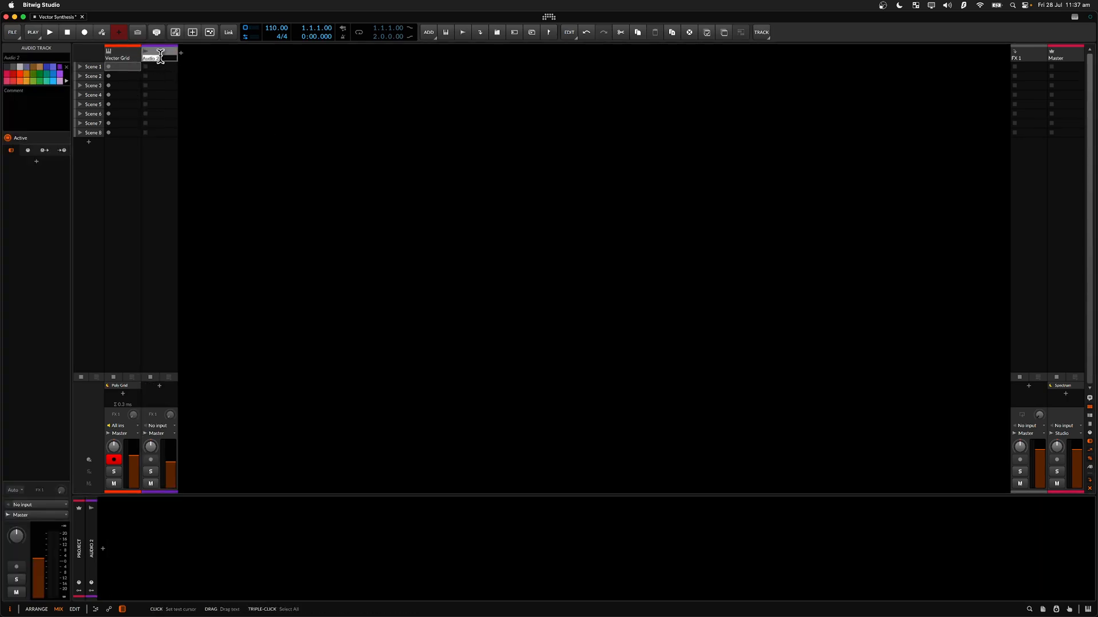
text(My Syn)
key(Return)
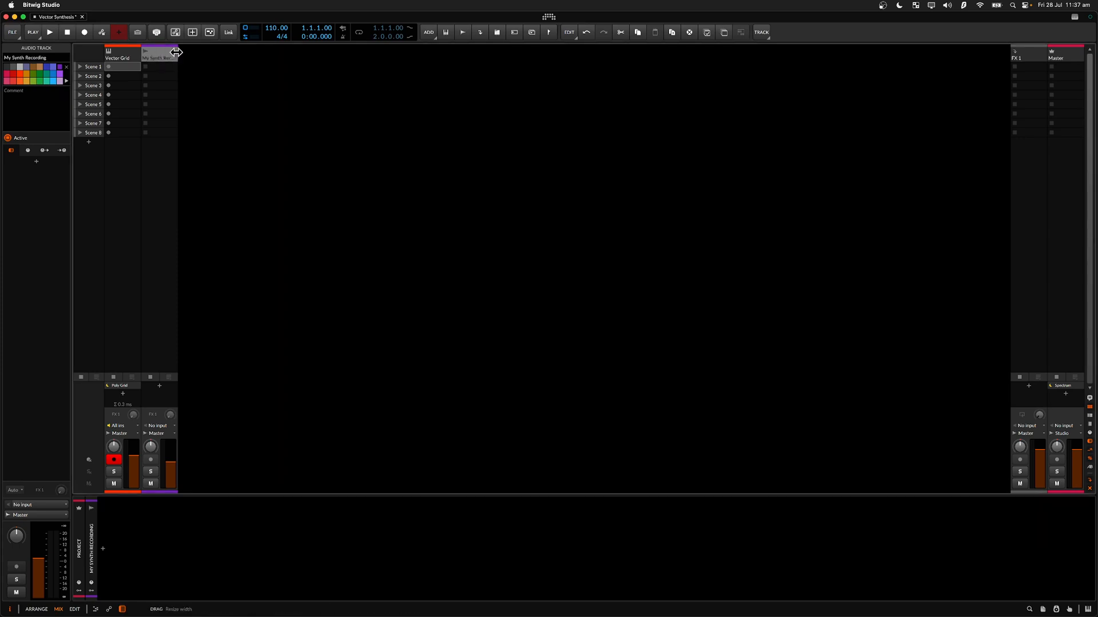
drag(175, 53, 257, 57)
click(300, 199)
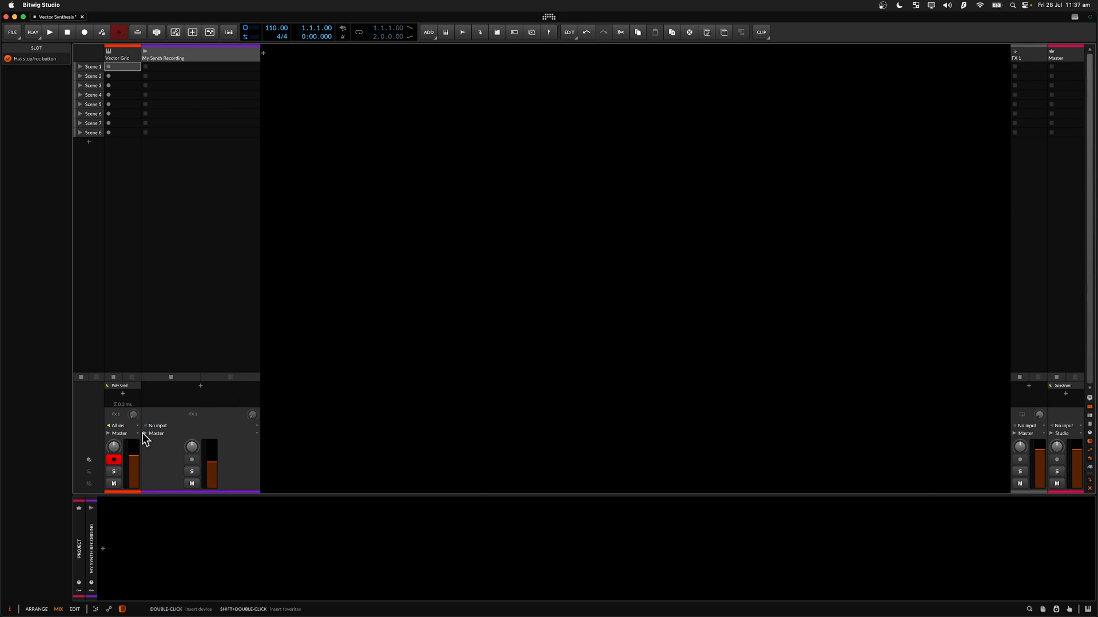
Rename the Vector Grid instrument track to Basic Synth.
click(159, 427)
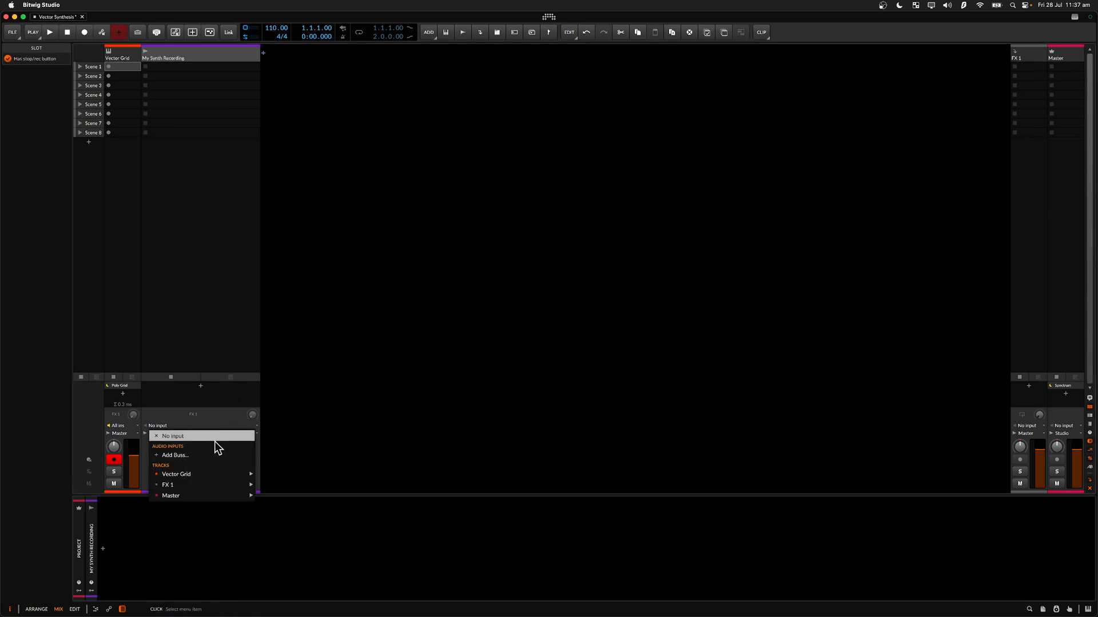
click(117, 60)
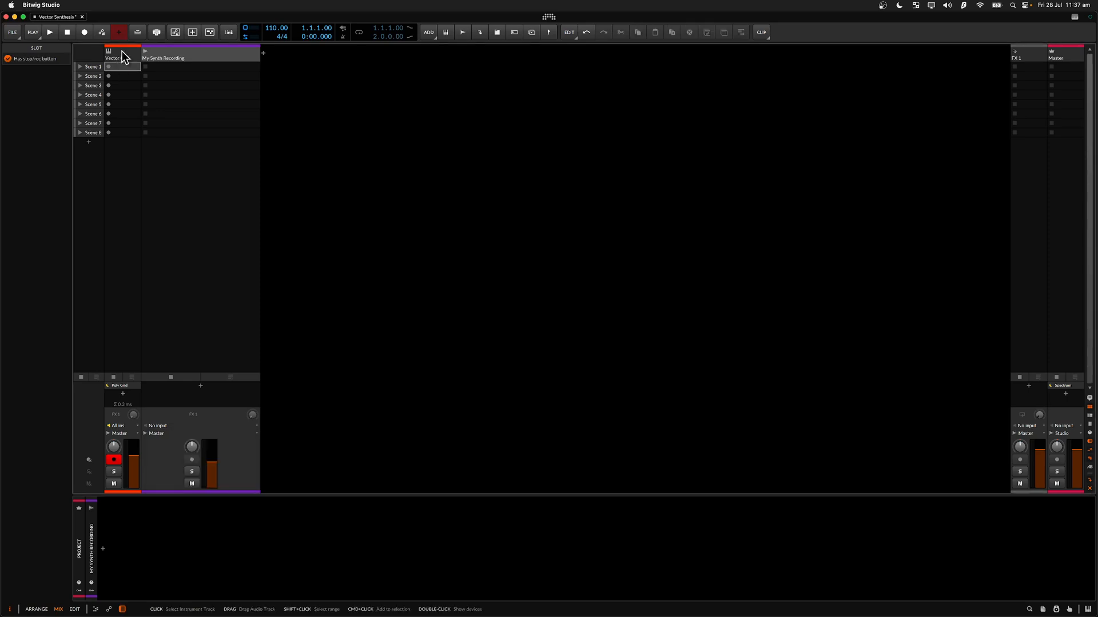
click(122, 52)
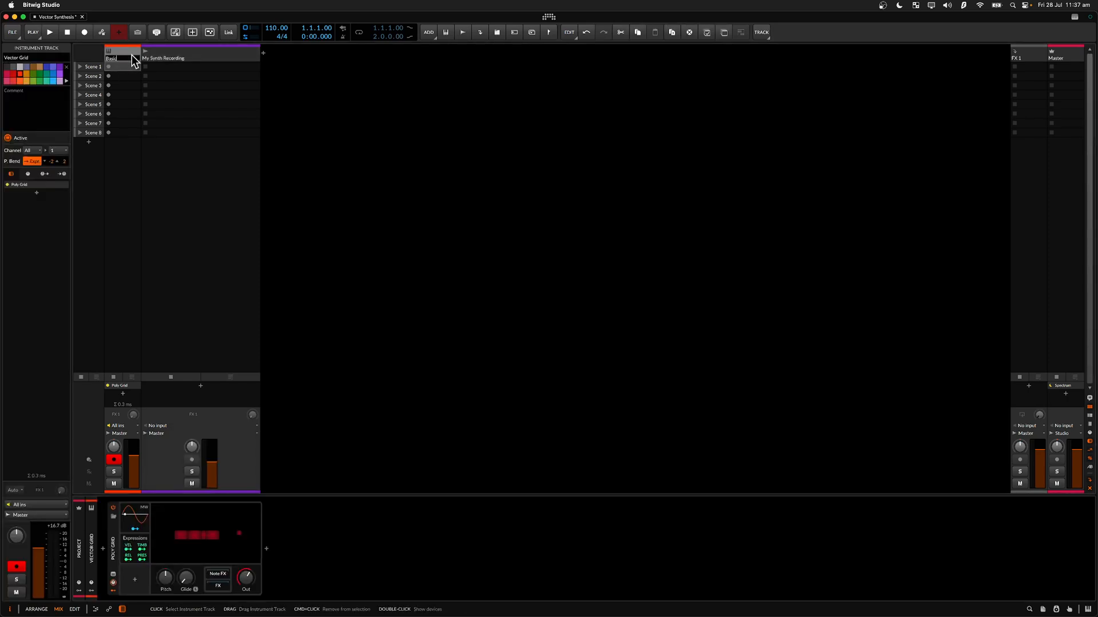
text(th)
key(Return)
Set the input source of the My Synth Recording track to Basic Synth (POST).
click(160, 427)
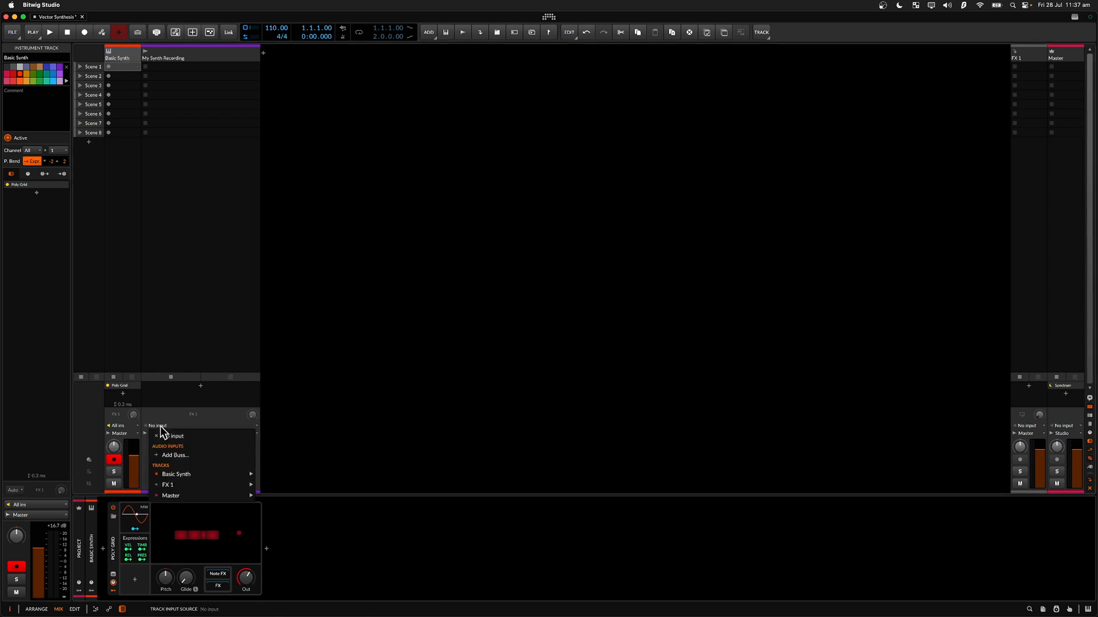
mouse_move(188, 475)
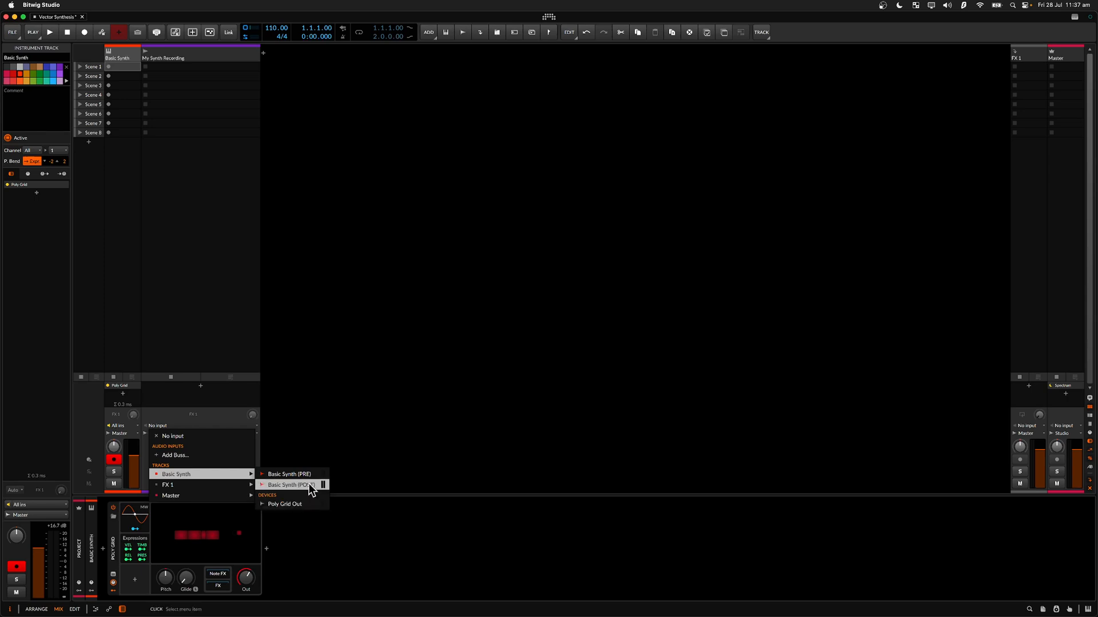
click(292, 484)
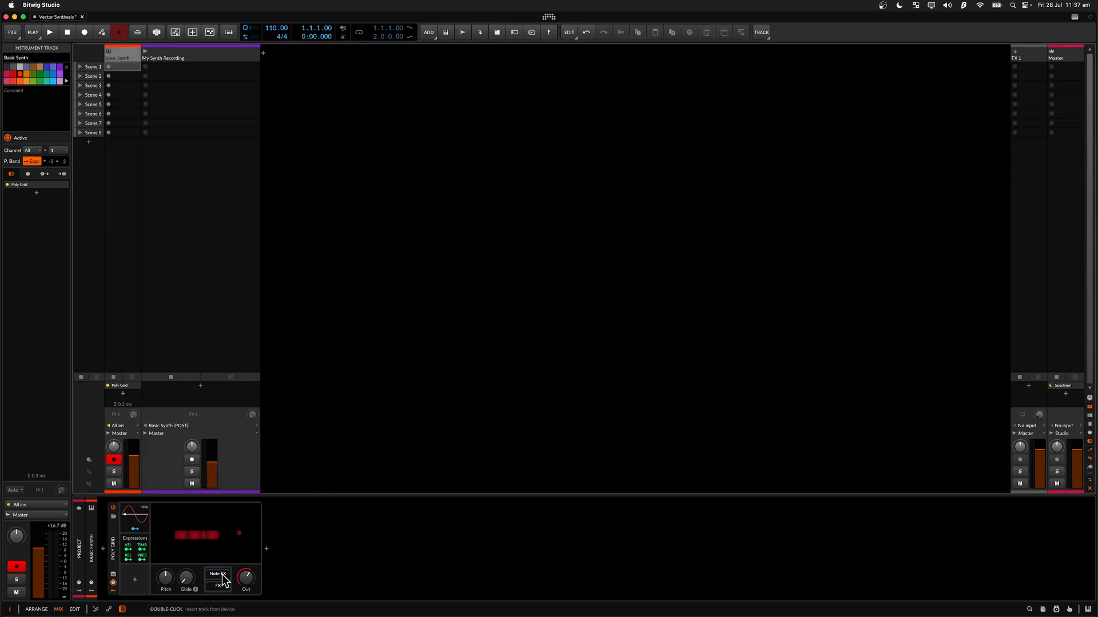
Record-arm and mute the My Synth Recording track and lower its volume to about -11.7 dB.
click(196, 461)
click(195, 484)
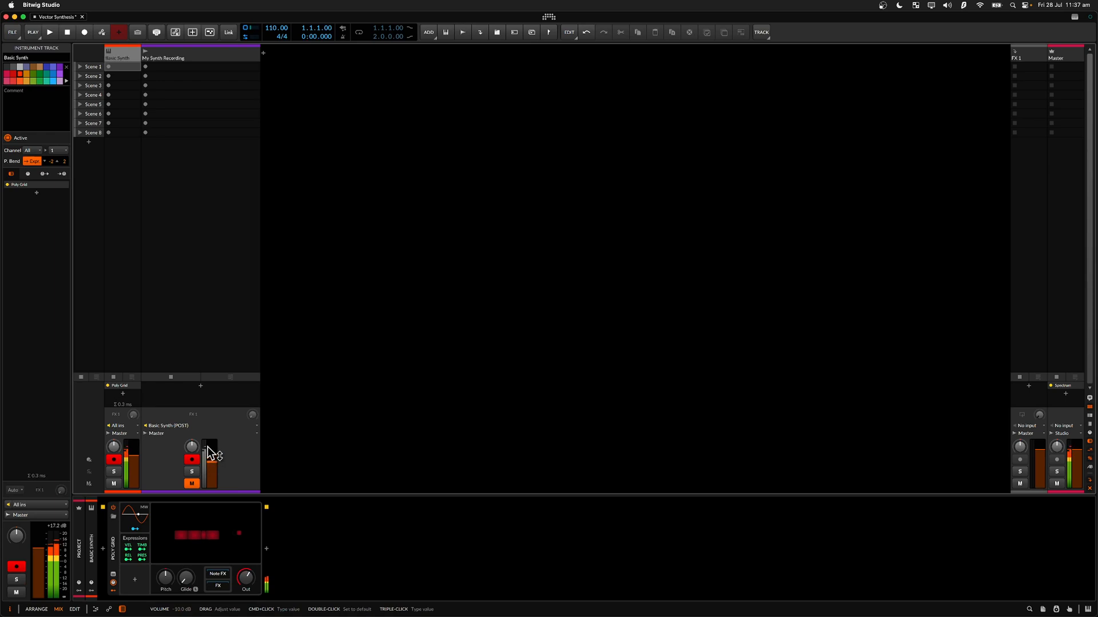
drag(208, 449, 208, 472)
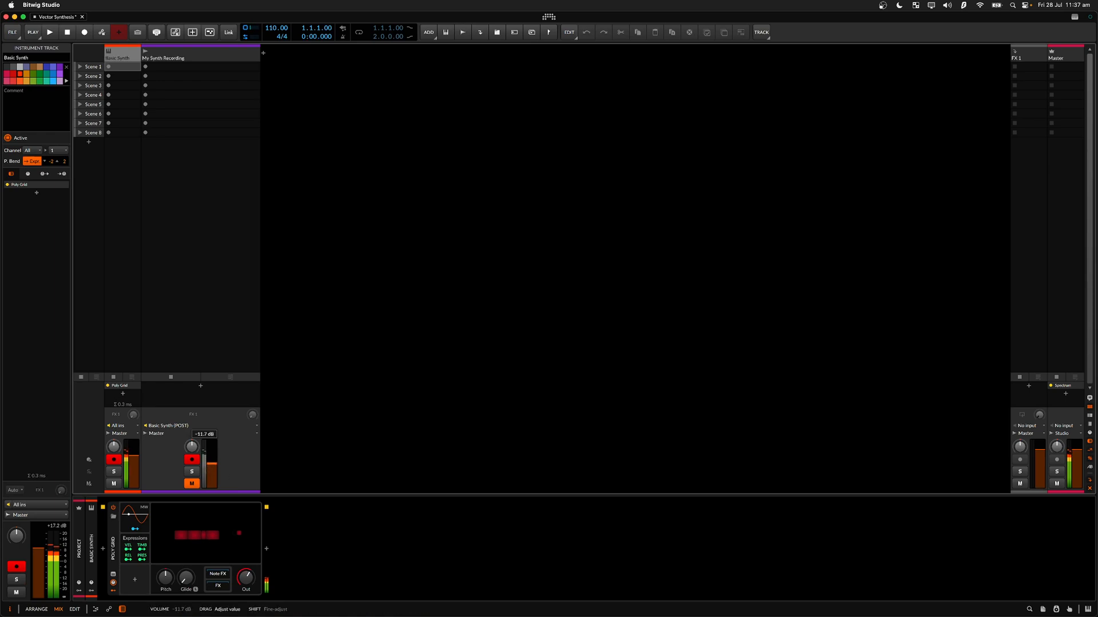
mouse_move(133, 454)
mouse_down()
mouse_move(133, 473)
mouse_move(133, 455)
mouse_up()
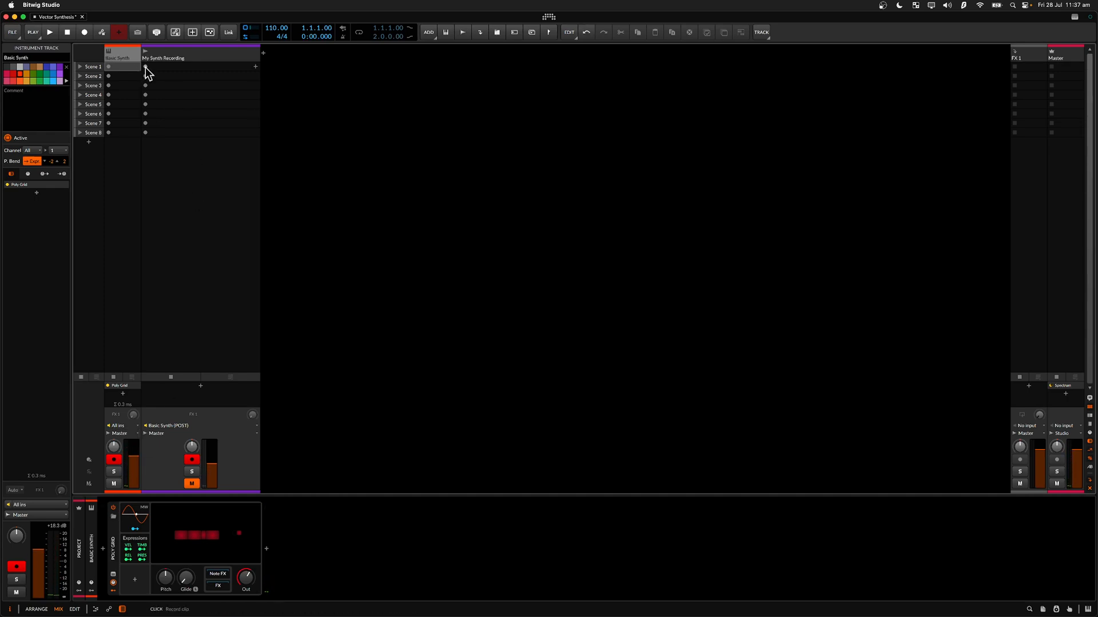
Switch to the arrangement view and make the My Synth Recording track taller.
key(Tab)
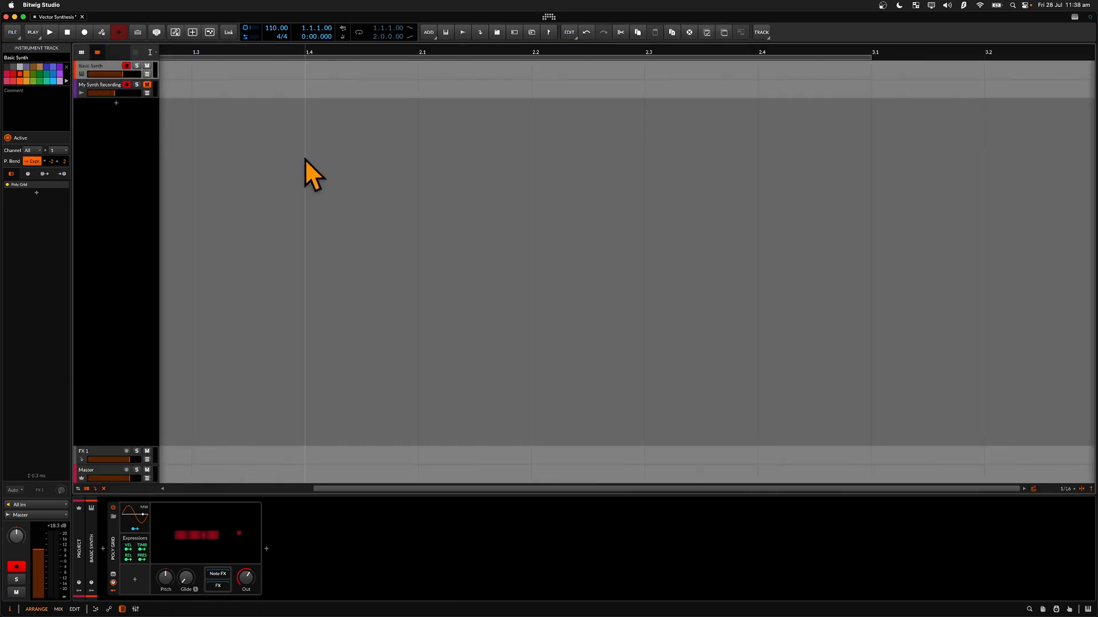
key(Tab)
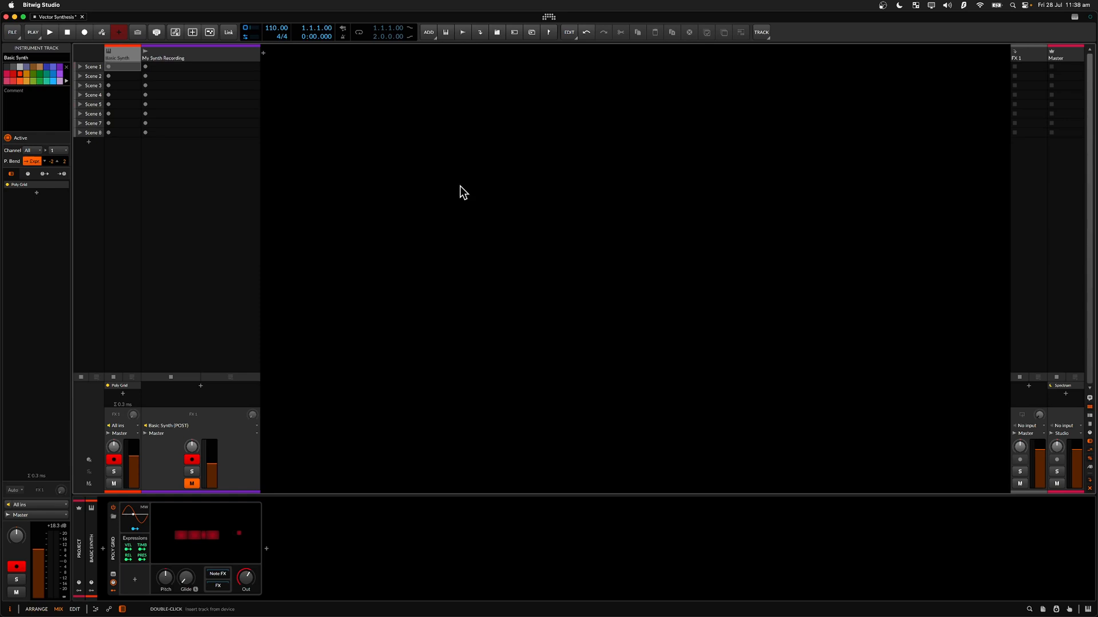
key(Tab)
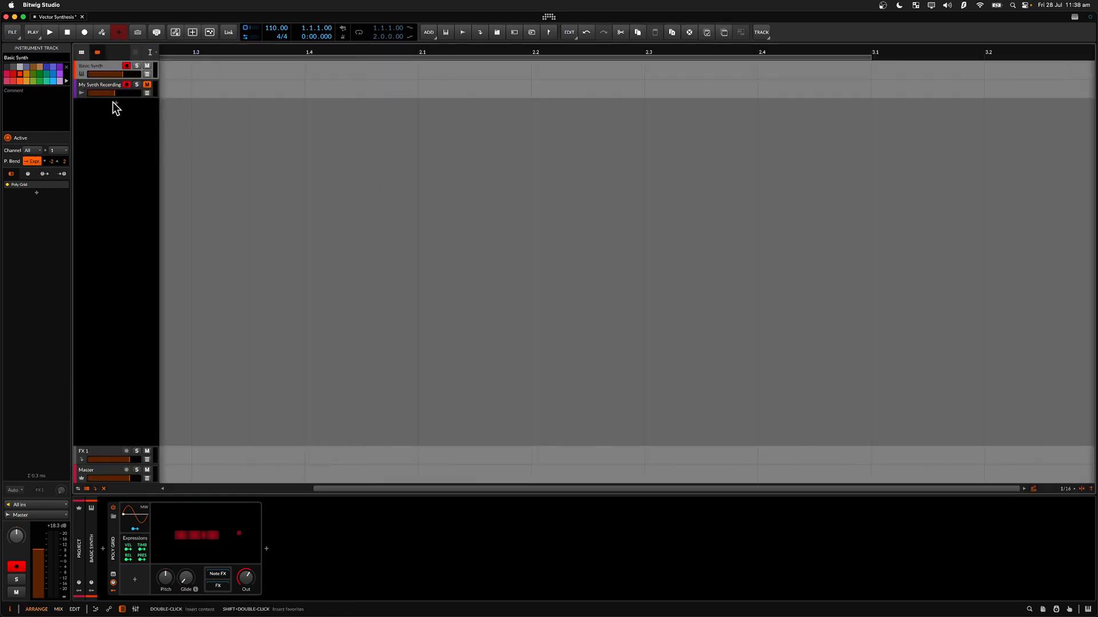
drag(119, 95, 118, 112)
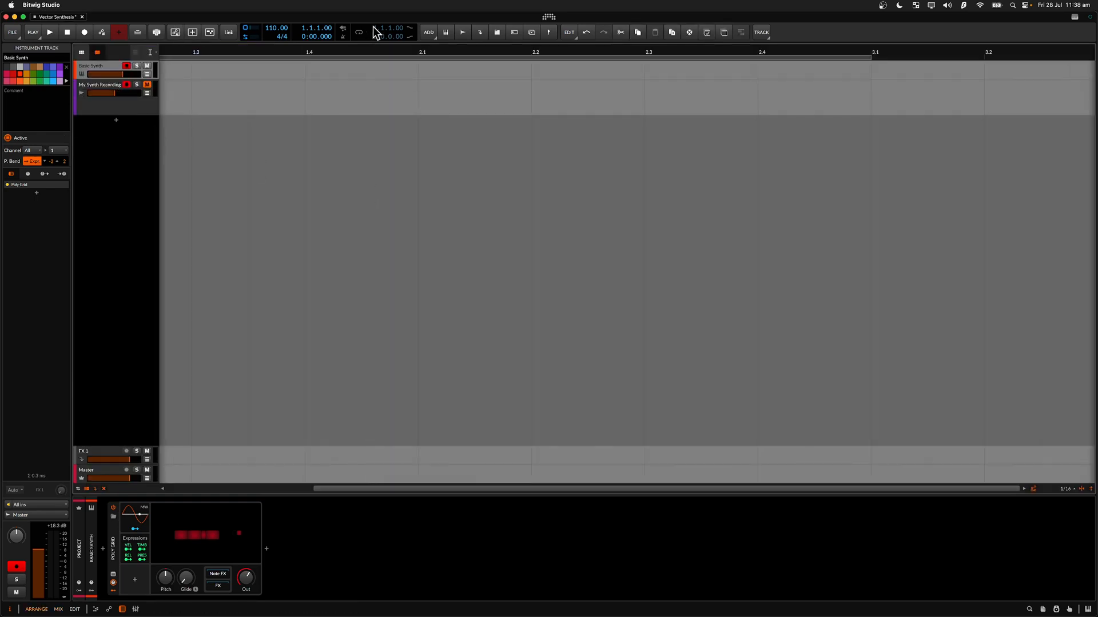
Record a synth performance in the arranger onto the armed Basic Synth and My Synth Recording tracks, and stop at about bar 9.
click(84, 34)
click(114, 33)
click(102, 34)
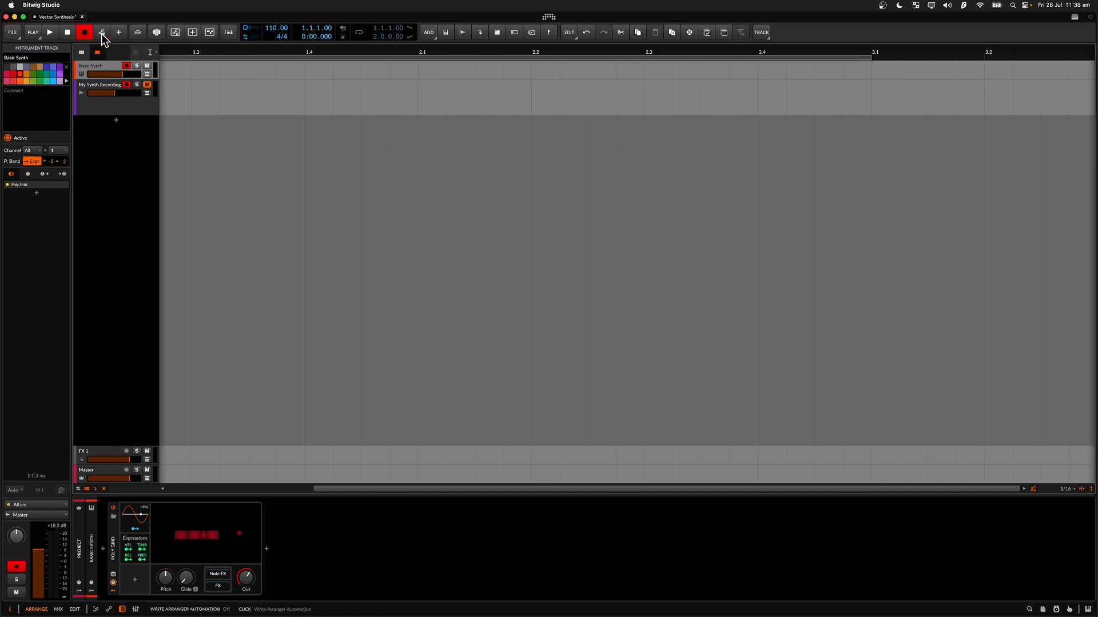
click(50, 34)
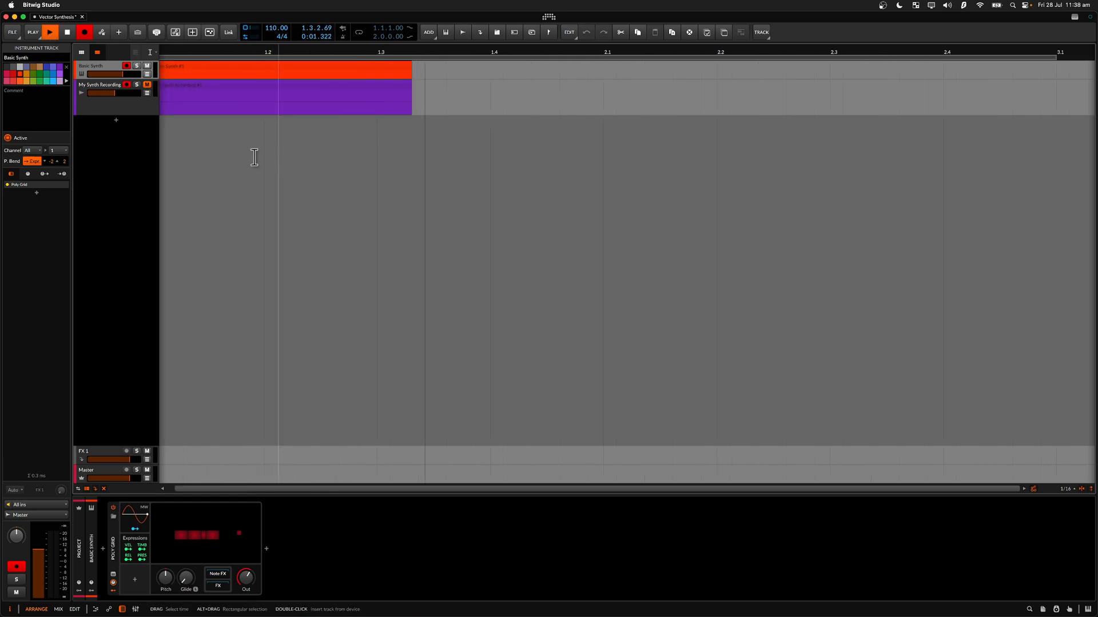
click(364, 50)
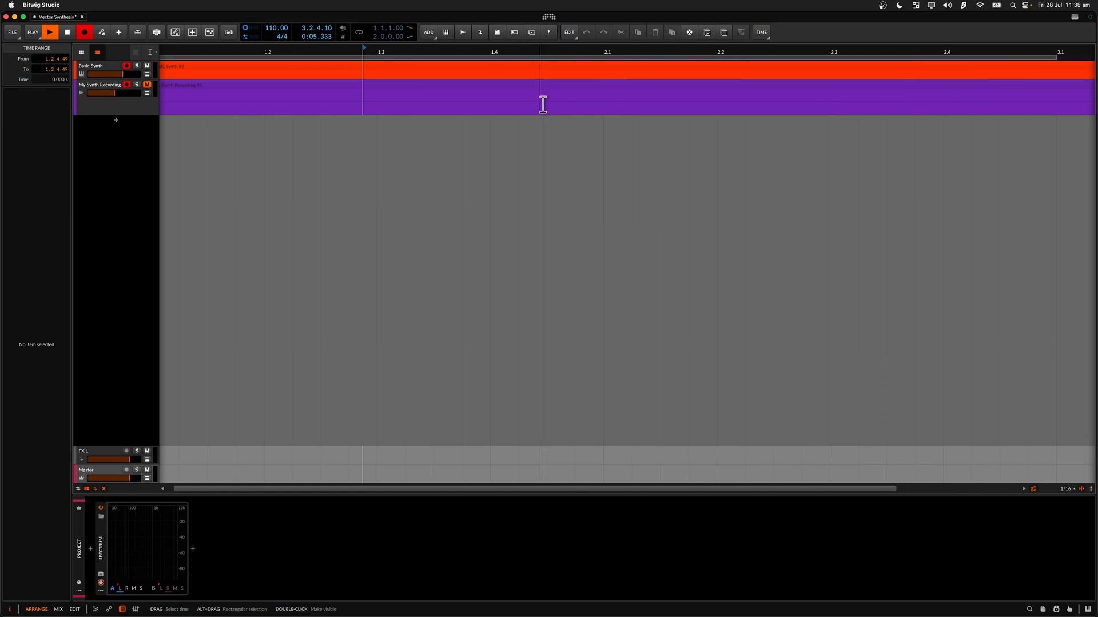
scroll(581, 155, right, 10)
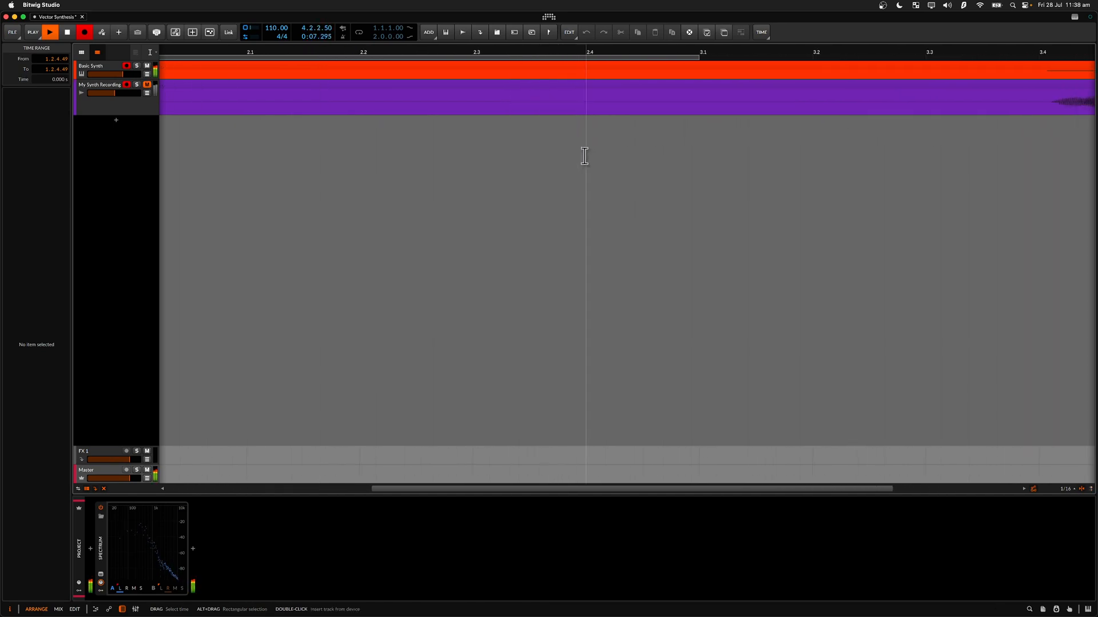
scroll(587, 140, right, 15)
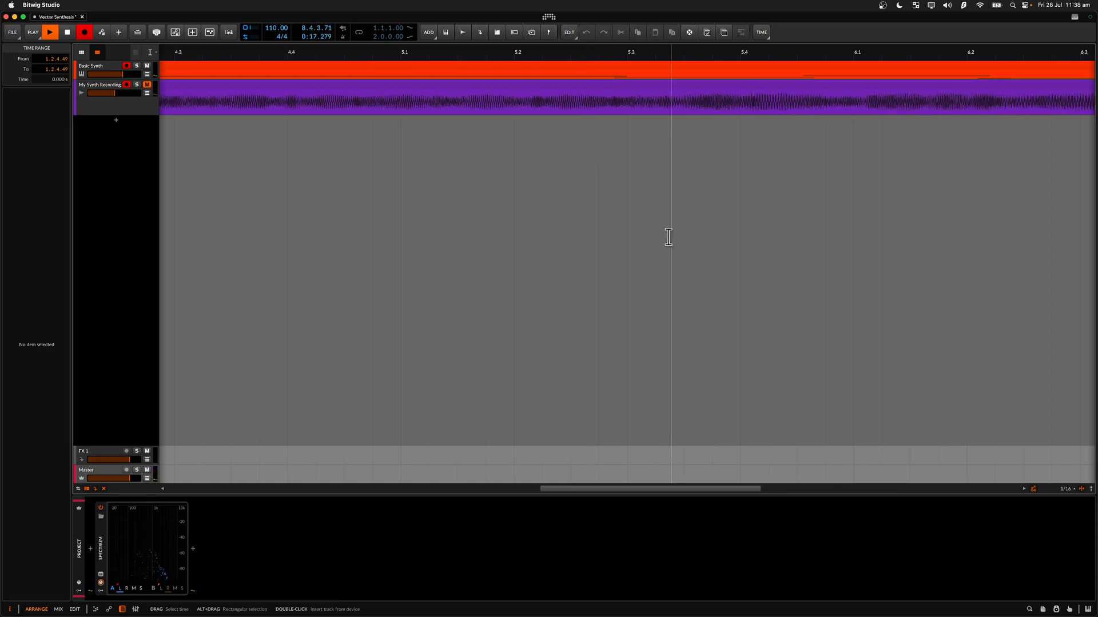
key(space)
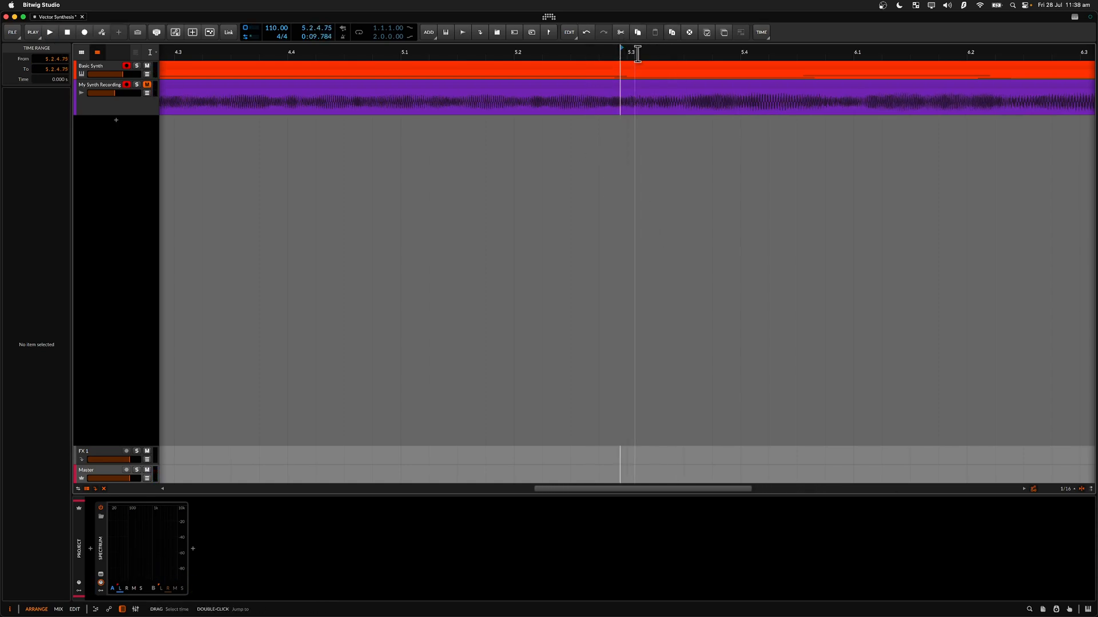
Delete the silent opening of the My Synth Recording clip, from the start of bar 1 to 3.4.1.
click(634, 53)
drag(638, 24, 638, 45)
click(588, 364)
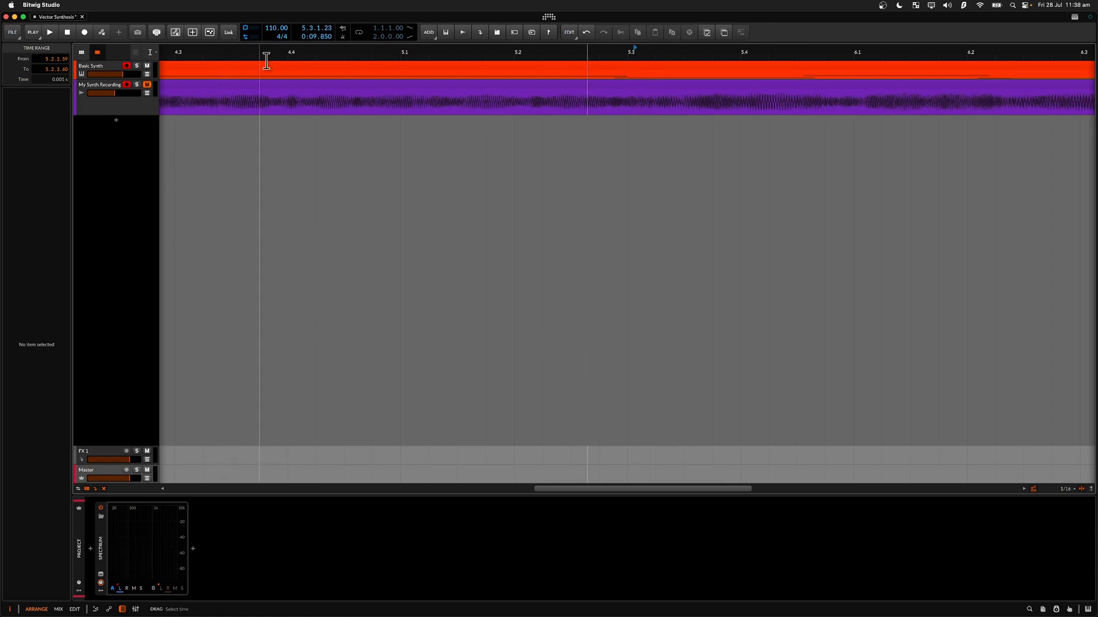
click(412, 167)
key(super+minus)
key(super+minus)
key(super+minus)
key(super+minus)
key(super+minus)
key(super+minus)
key(super+minus)
key(super+minus)
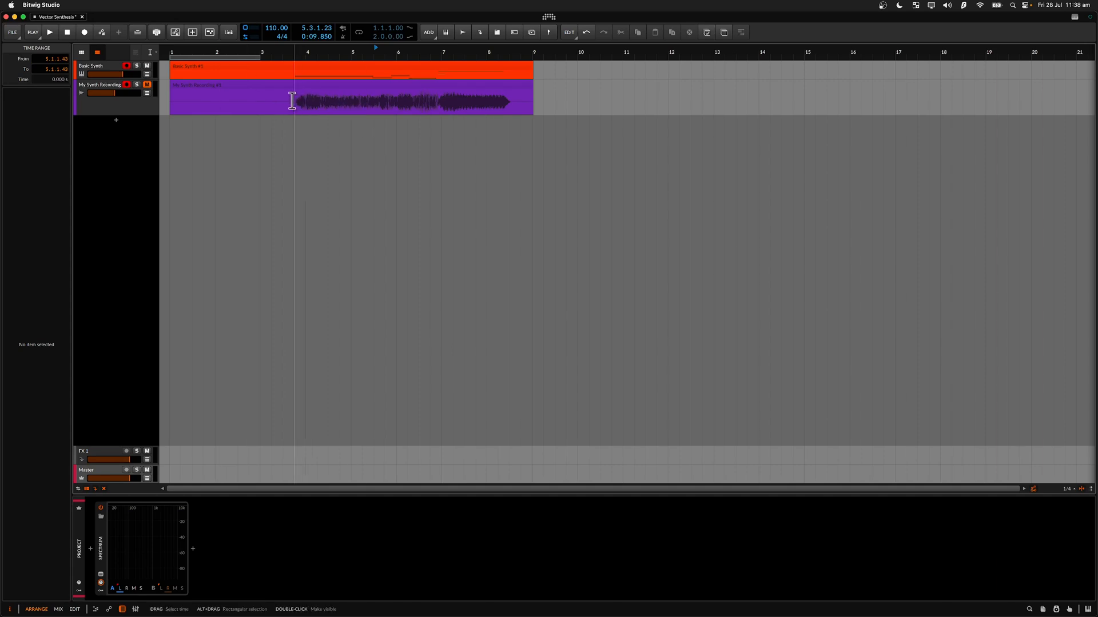
drag(294, 102, 171, 102)
key(Delete)
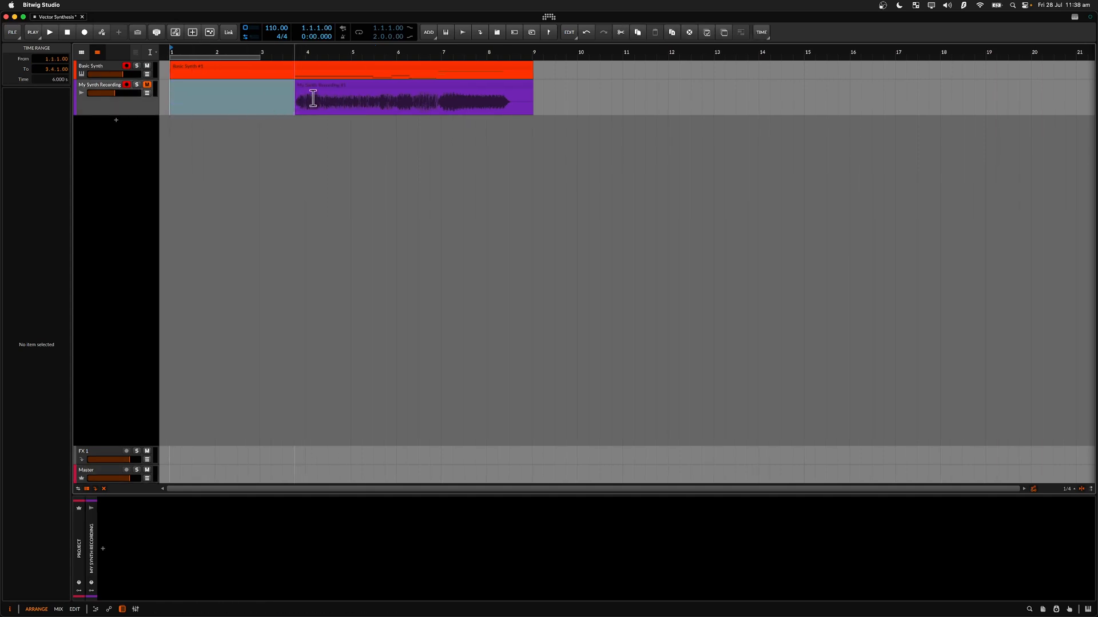
click(12, 32)
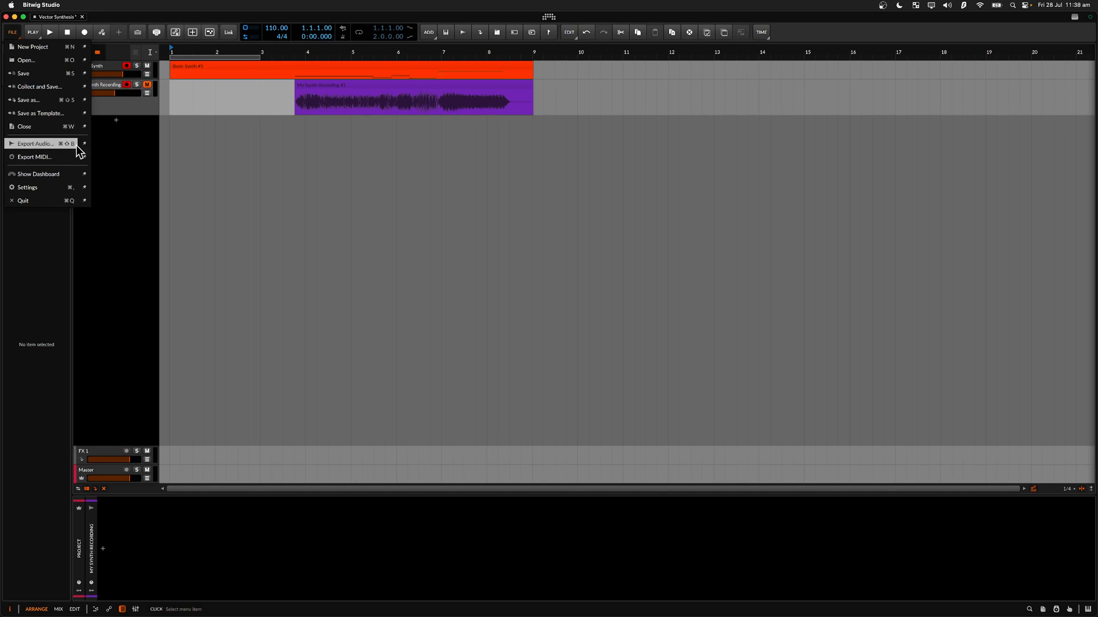
click(458, 209)
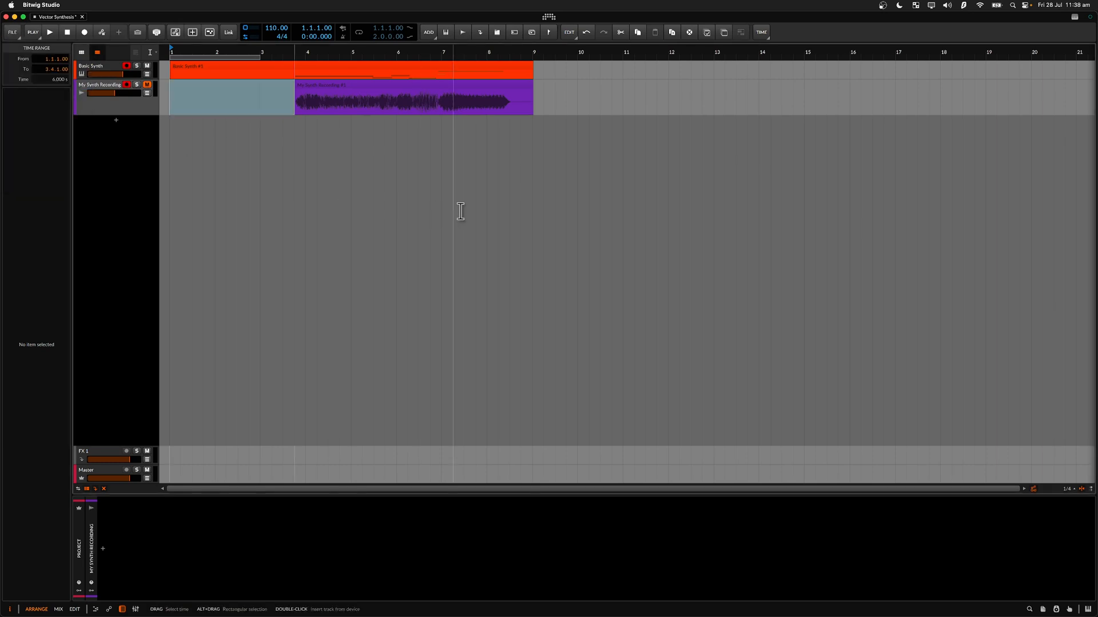
click(411, 86)
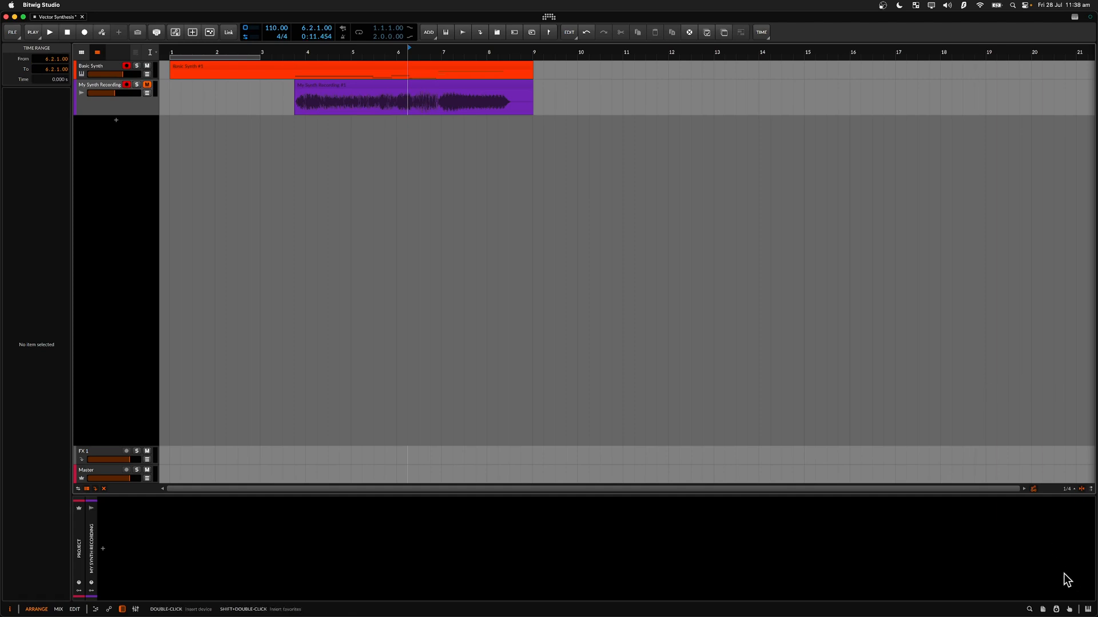
Show the project's file list in a widened Project Panel and select My Synth Recording-1.wav.
click(1042, 610)
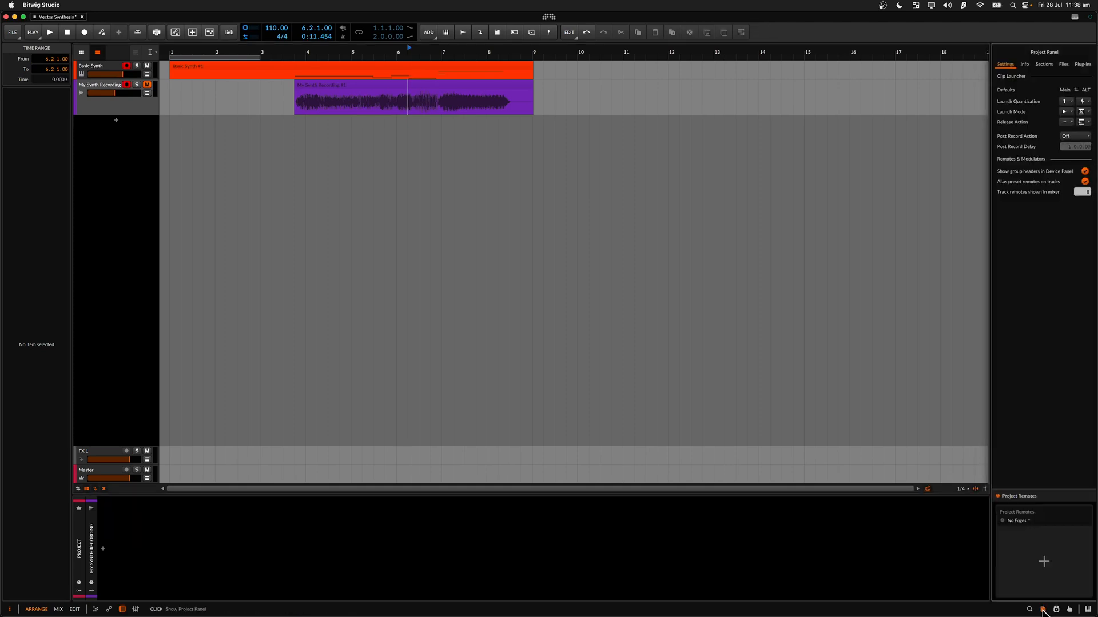
drag(989, 219, 876, 216)
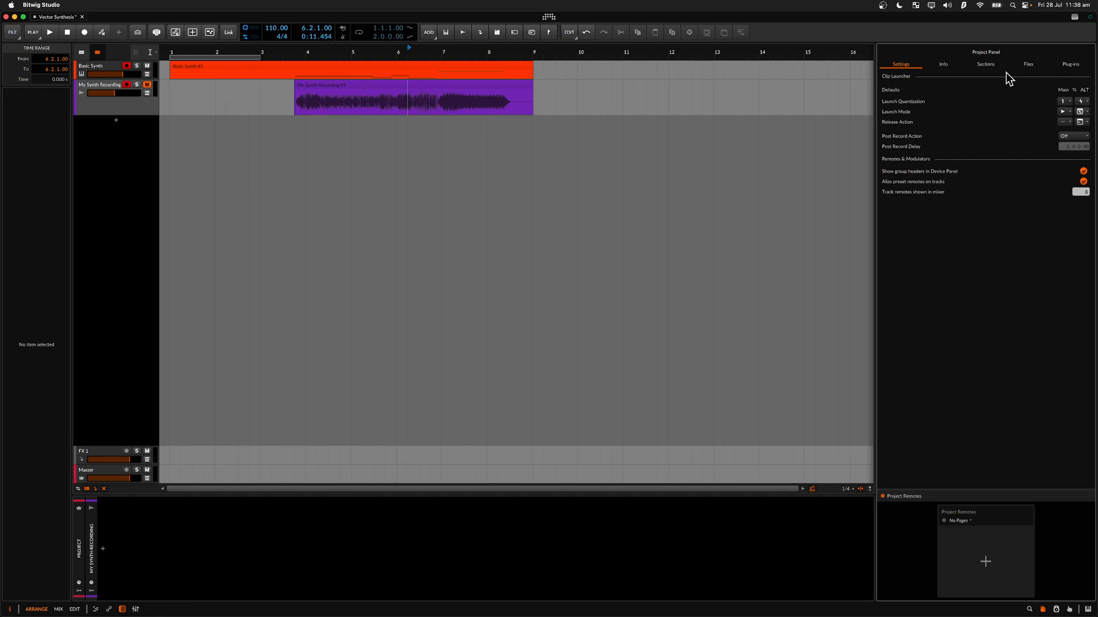
click(1028, 66)
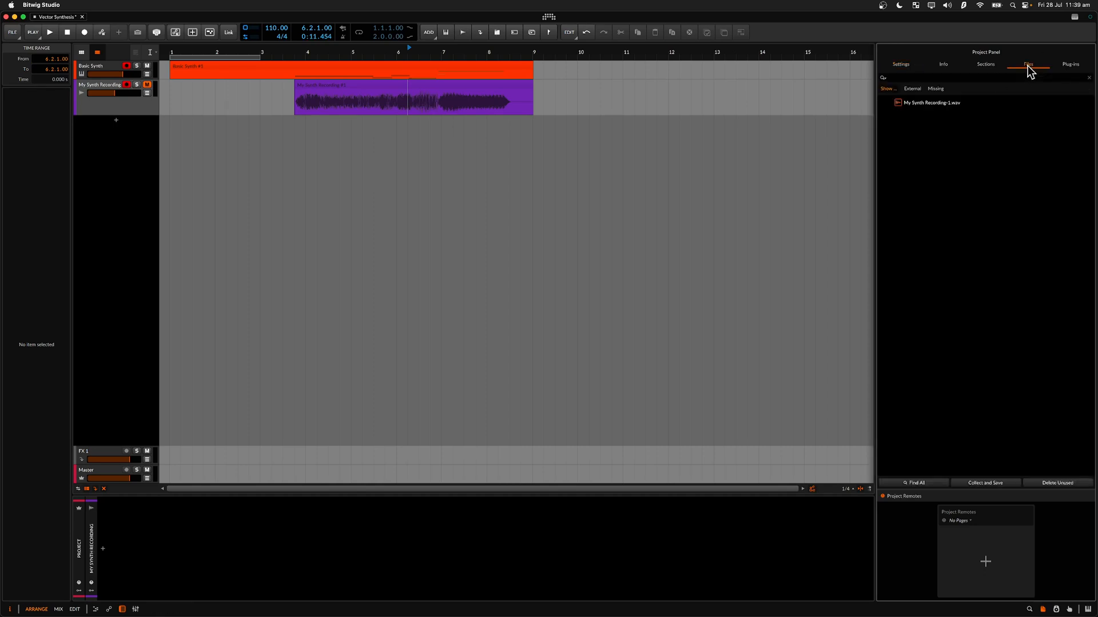
click(933, 103)
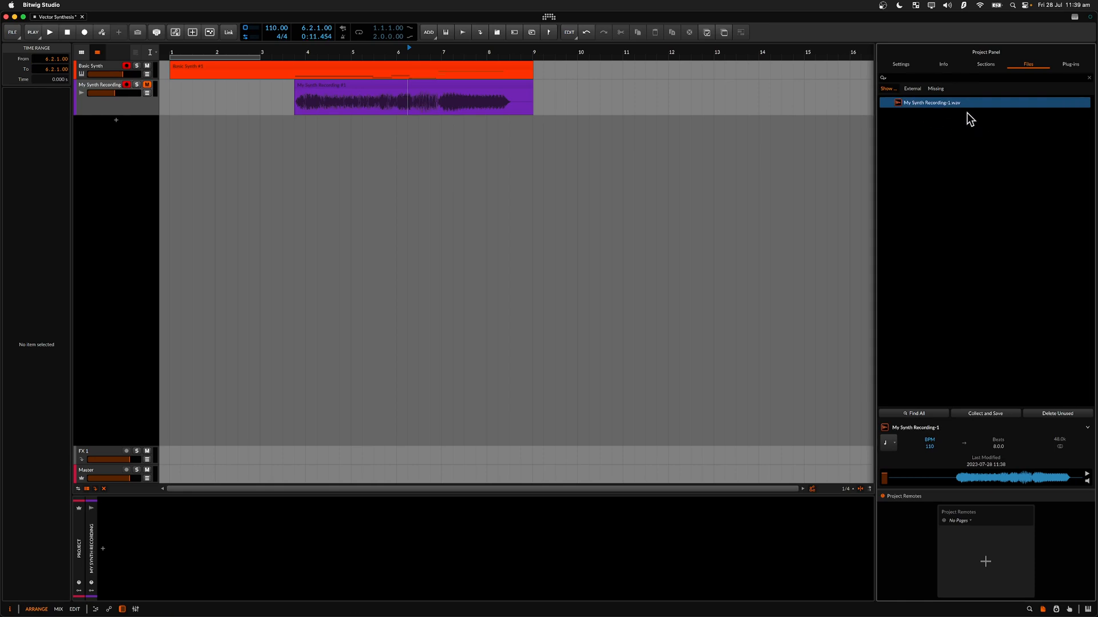
Reveal My Synth Recording-1.wav in Finder, and enlarge and reposition the Finder window to show the project folder's contents.
right_click(947, 103)
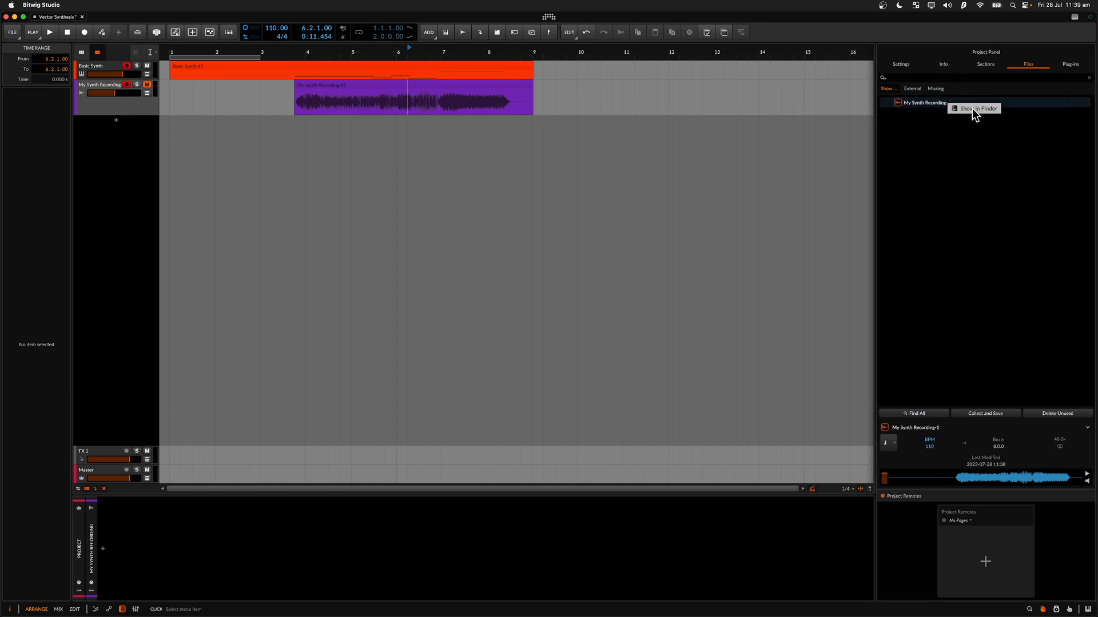
click(971, 108)
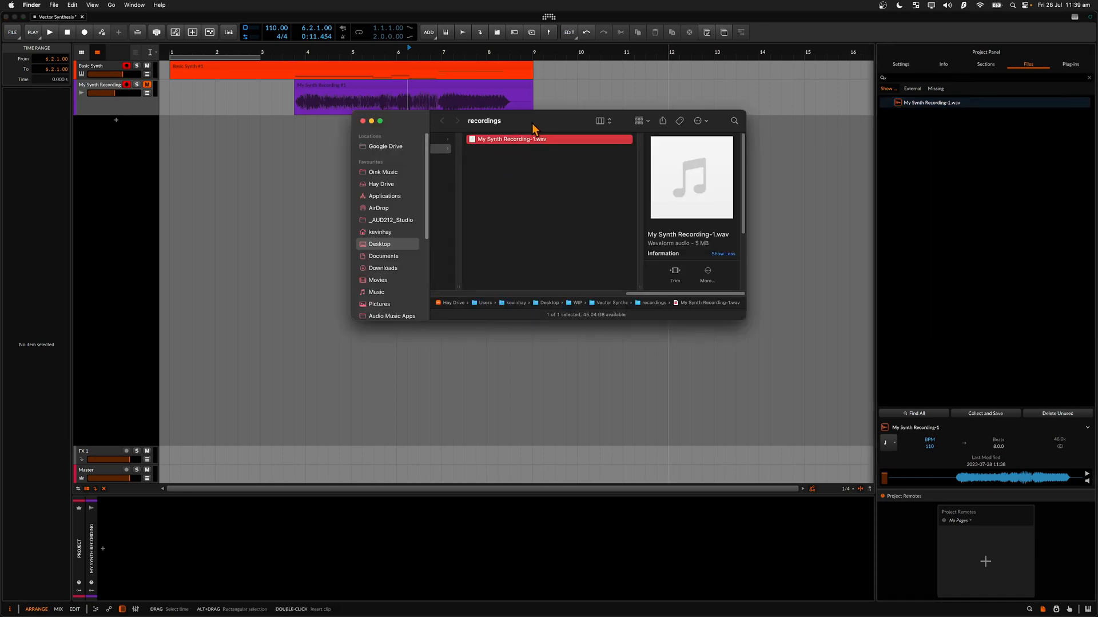
drag(533, 123, 527, 139)
drag(740, 335, 1020, 416)
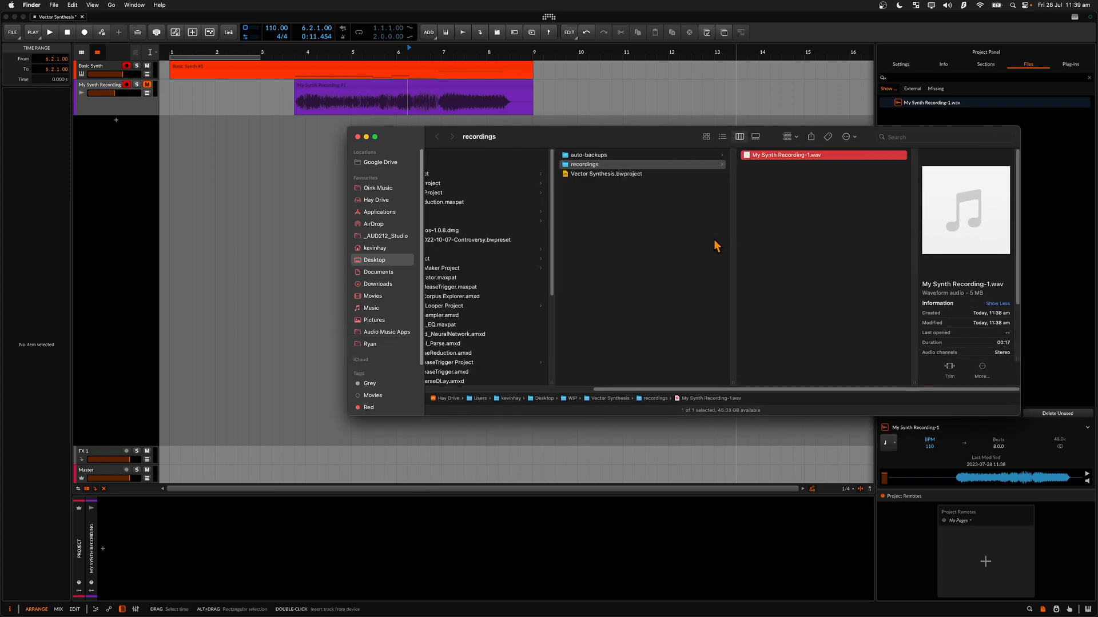
drag(490, 143, 357, 94)
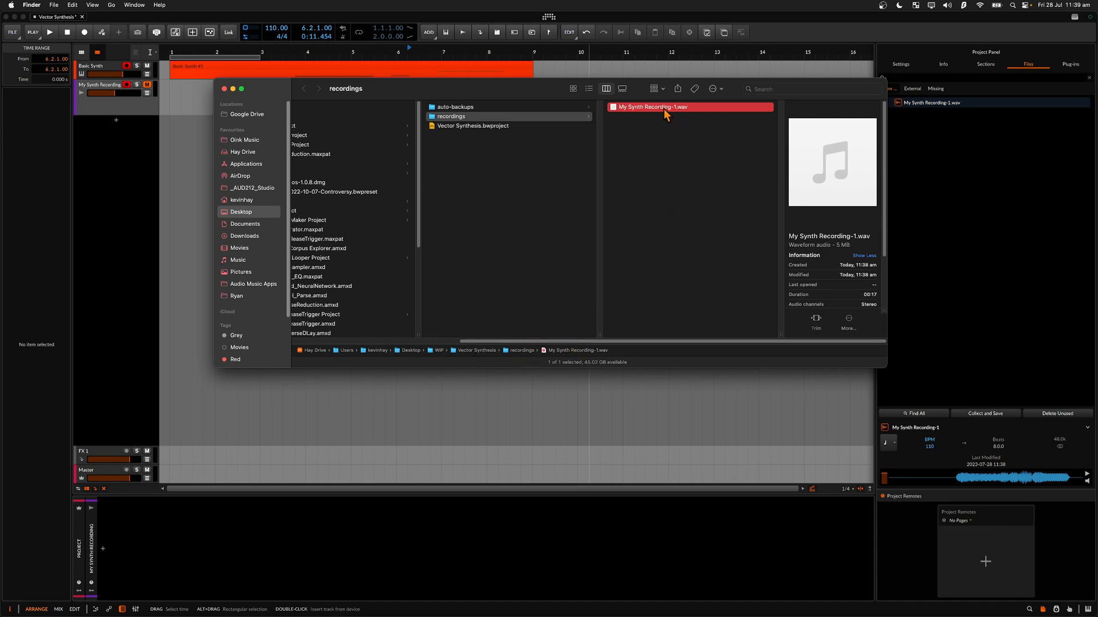
Move My Synth Recording-1.wav from the project's recordings folder to the Desktop folder and clear the file selection.
drag(665, 114, 434, 268)
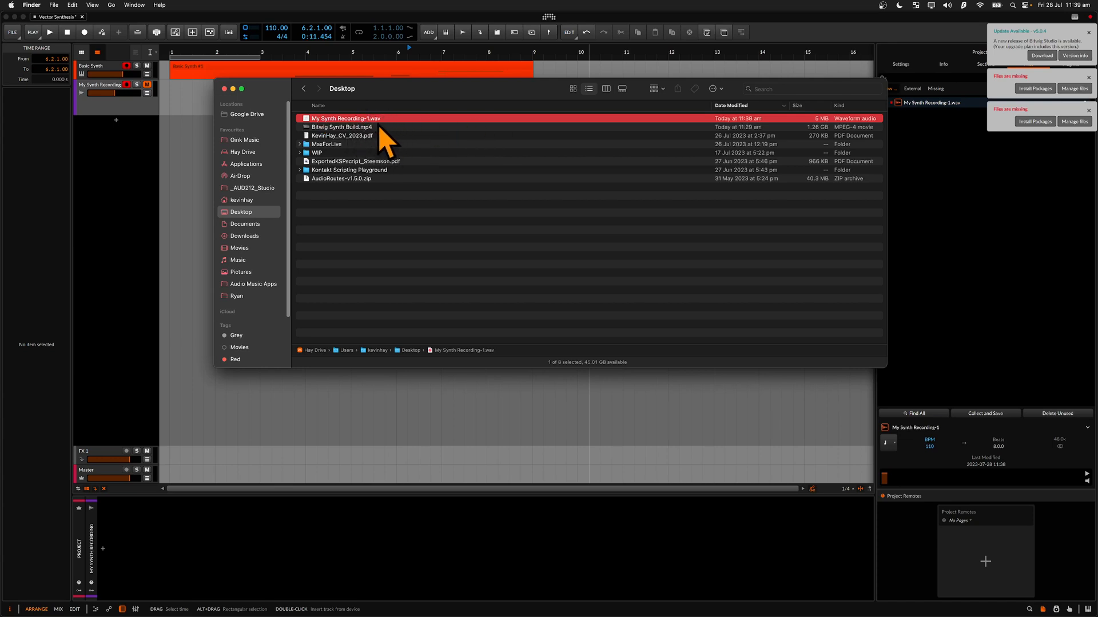
click(416, 171)
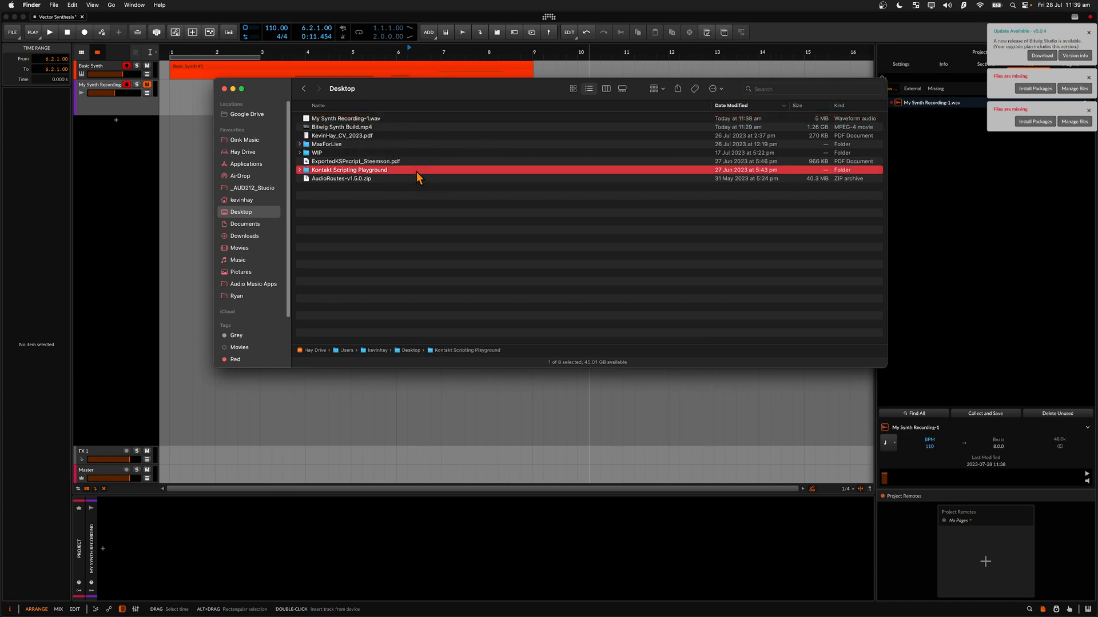
click(452, 240)
click(882, 6)
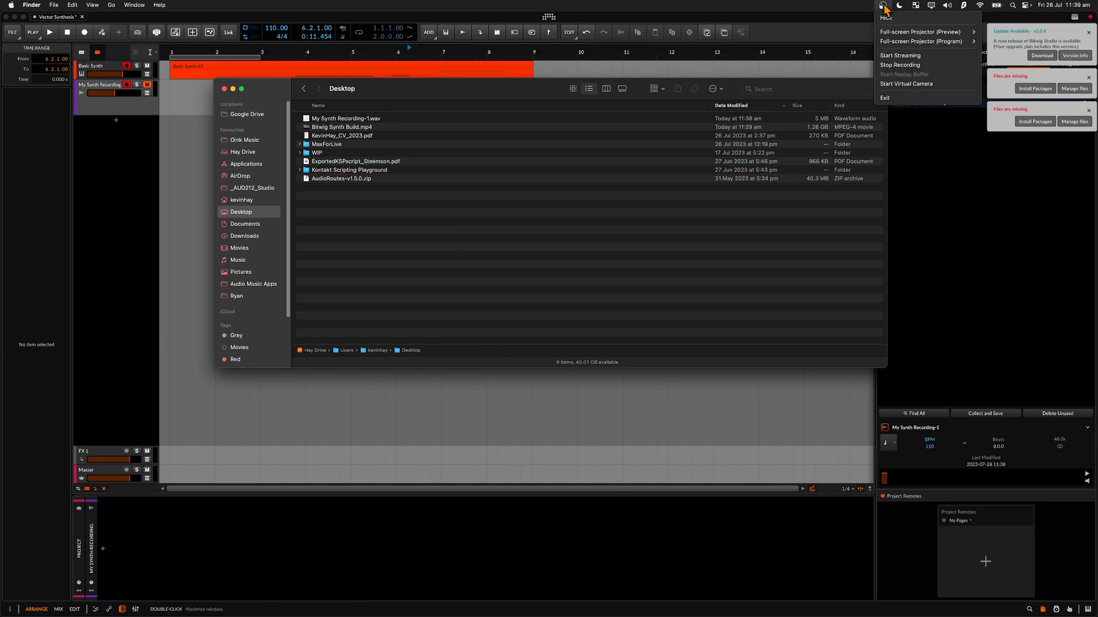
click(883, 5)
click(883, 5)
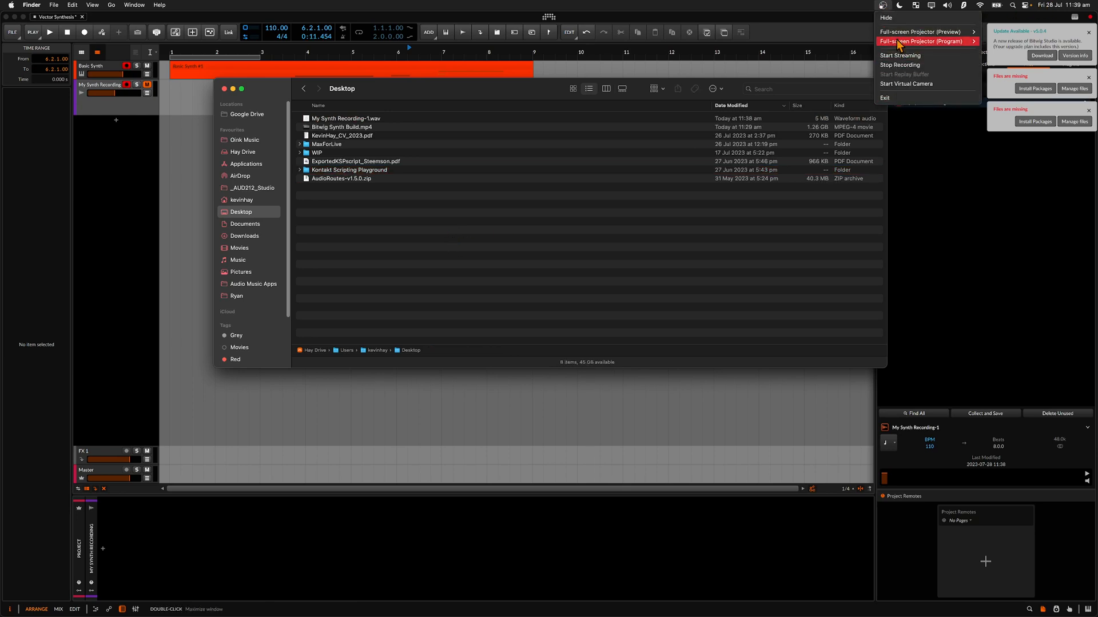